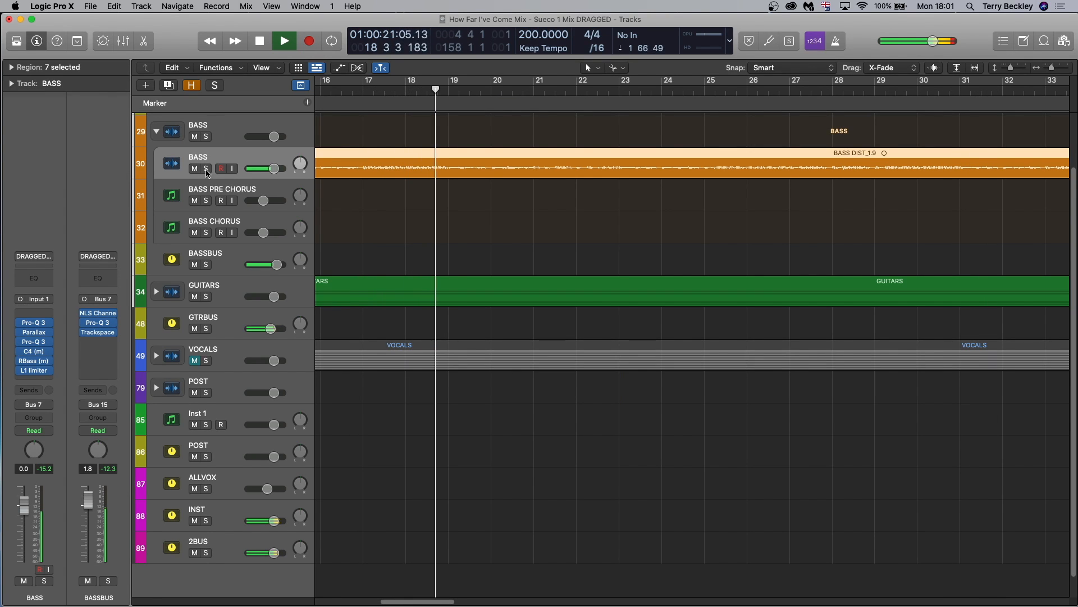
- Solo the BASS track, audition its verse 1 part, and return the playhead to the VERSE 1 marker at bar 7
{"action": "left_click", "coordinate": [206, 169]}
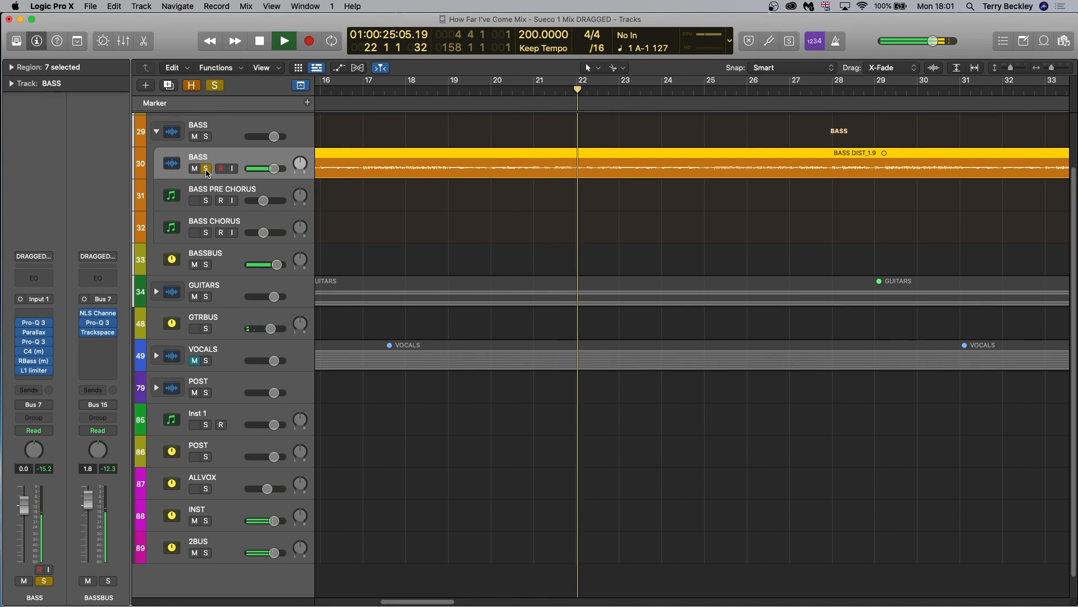
{"action": "key", "text": "space"}
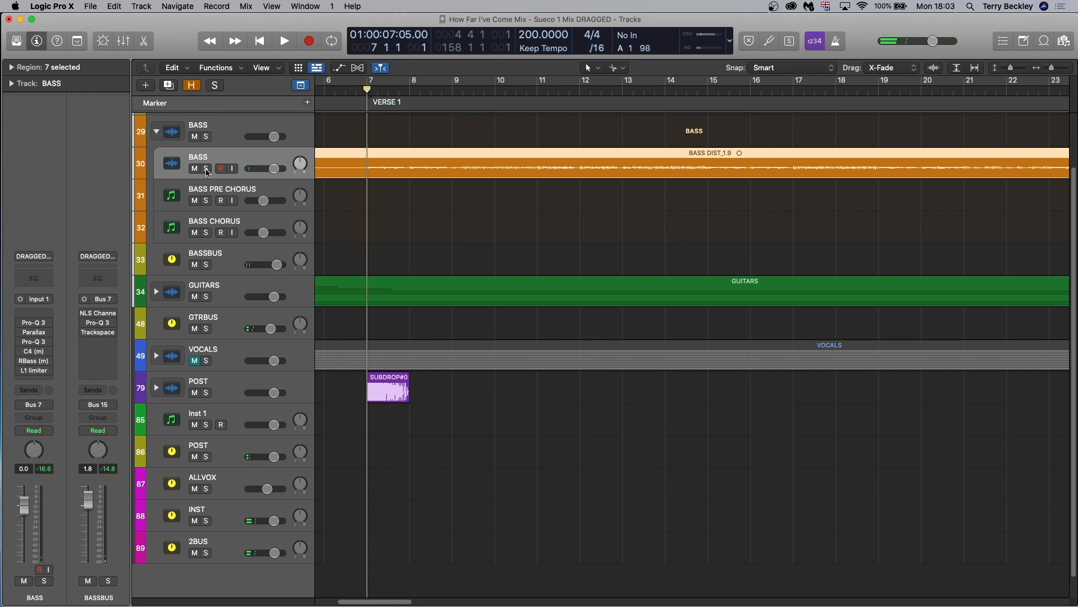
{"action": "left_click", "coordinate": [206, 169]}
{"action": "key", "text": "space"}
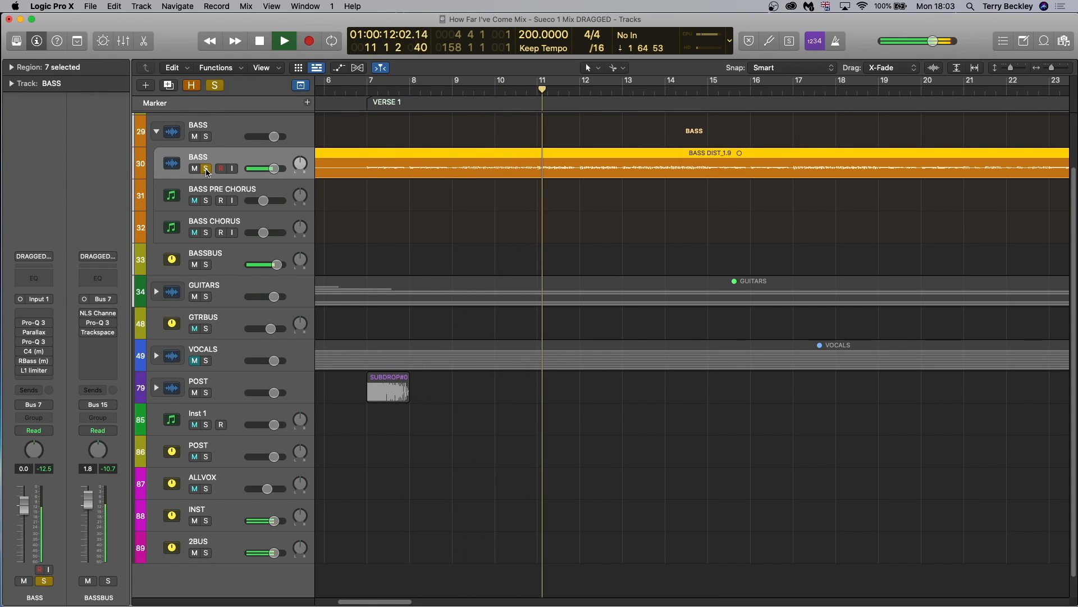
{"action": "key", "text": "space"}
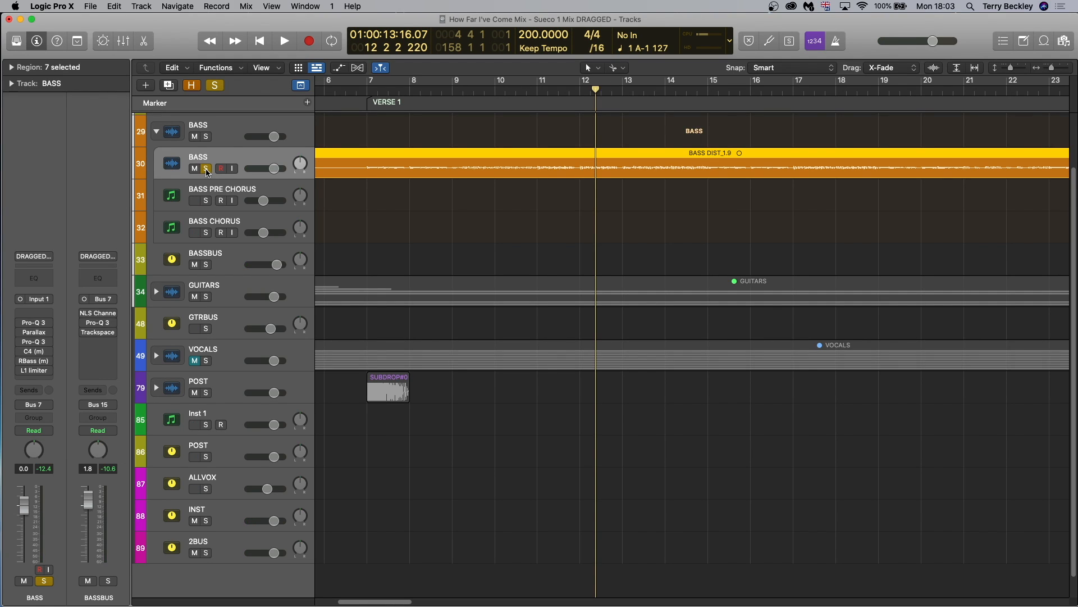
{"action": "left_click", "coordinate": [370, 100]}
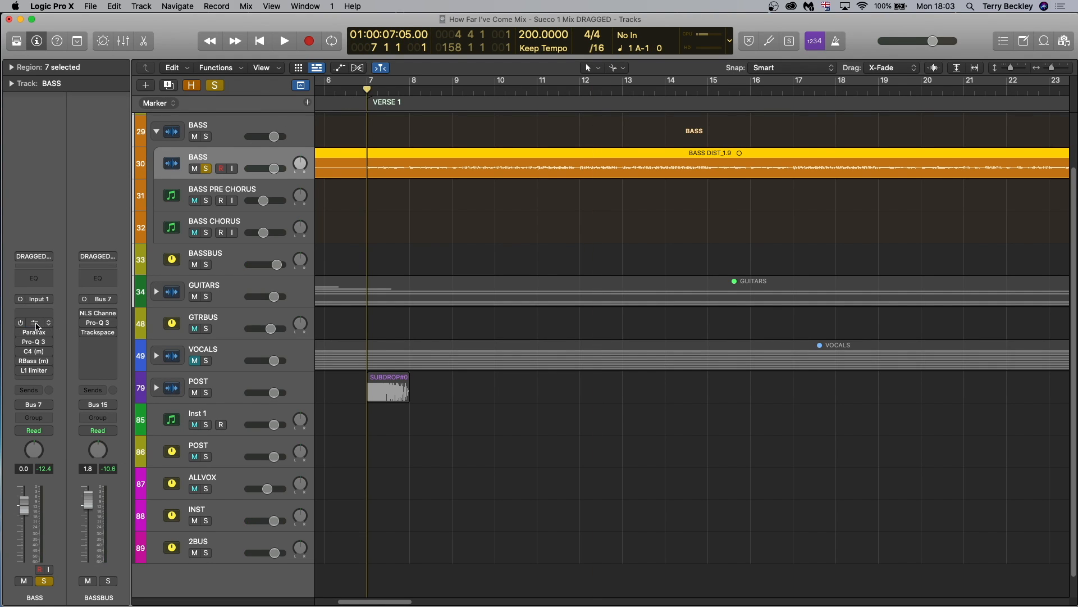
- Enable the first Pro-Q 3 on the BASS channel, inspect its EQ band, and close its window
{"action": "left_click", "coordinate": [35, 325]}
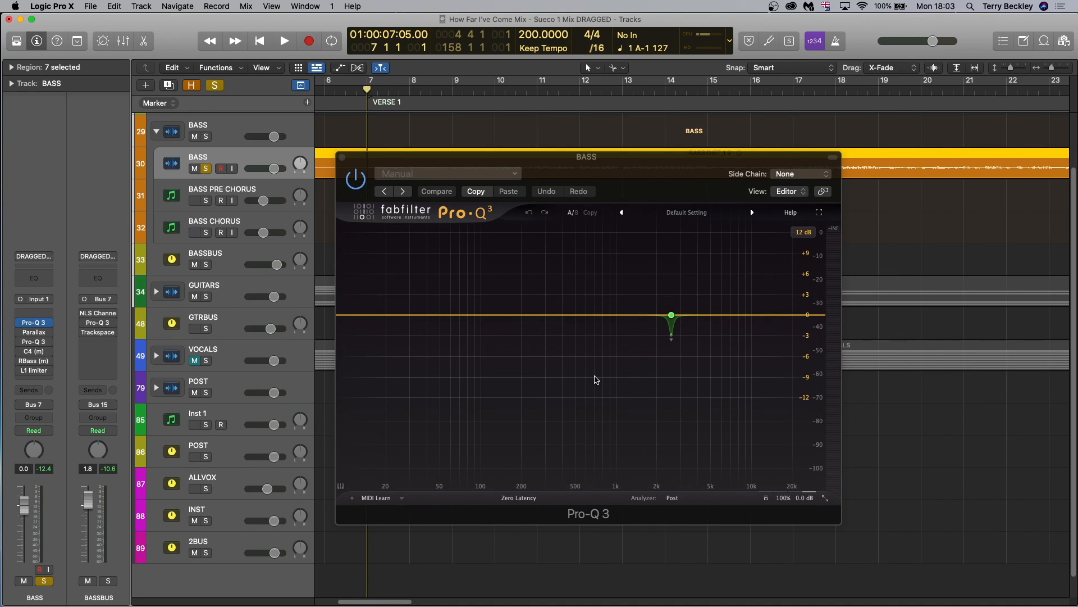
{"action": "mouse_move", "coordinate": [672, 318]}
{"action": "left_click", "coordinate": [342, 159]}
- Open the Parallax plug-in on the BASS channel and enable it while playing the soloed bass from verse 1
{"action": "left_click", "coordinate": [33, 332]}
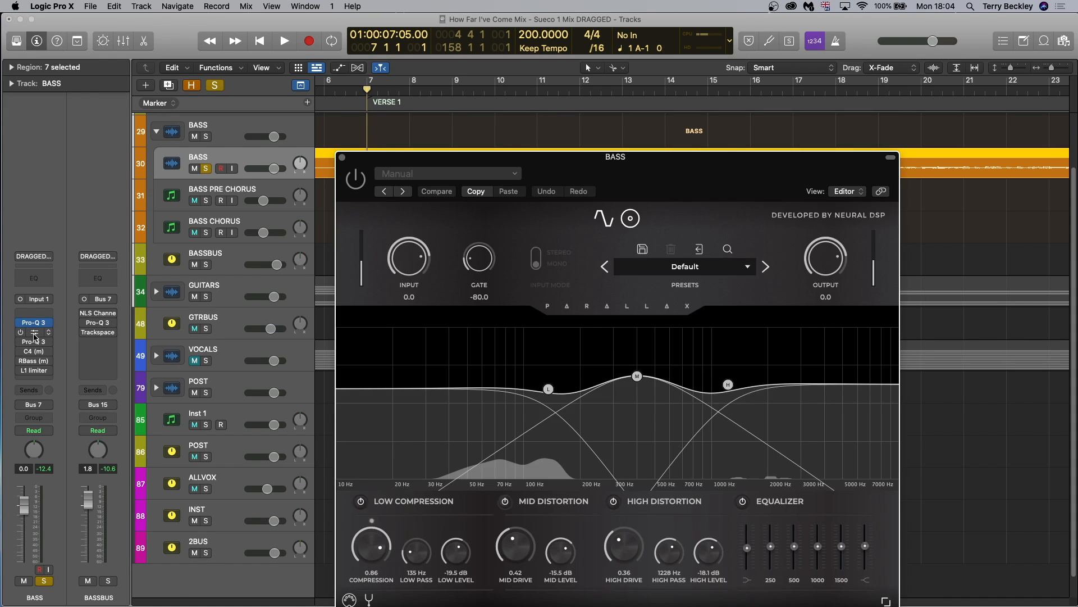
{"action": "left_click_drag", "start_coordinate": [642, 175], "coordinate": [644, 117]}
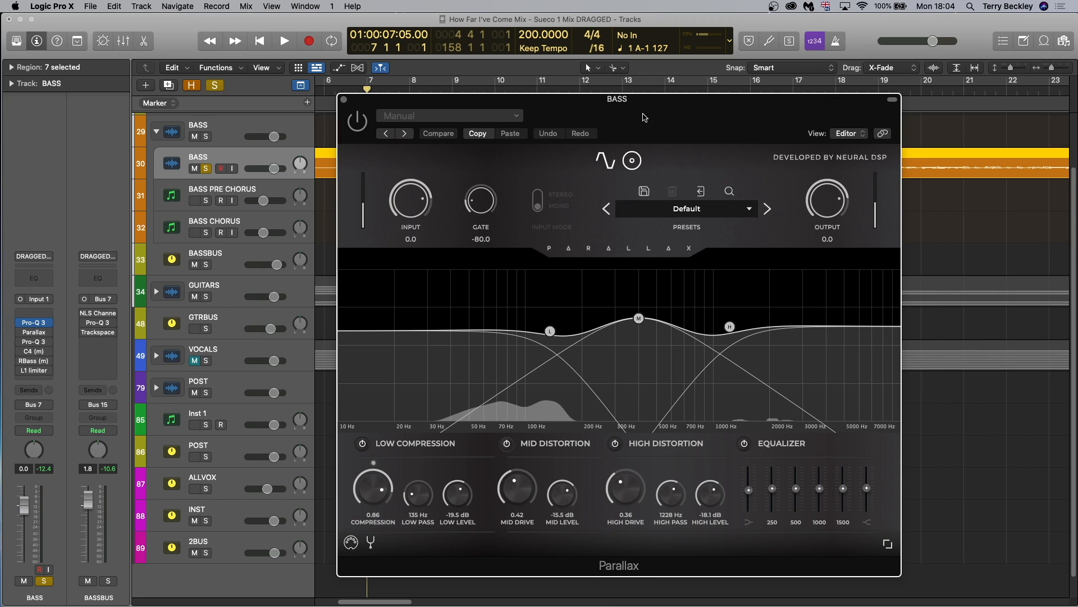
{"action": "left_click_drag", "start_coordinate": [643, 118], "coordinate": [646, 226]}
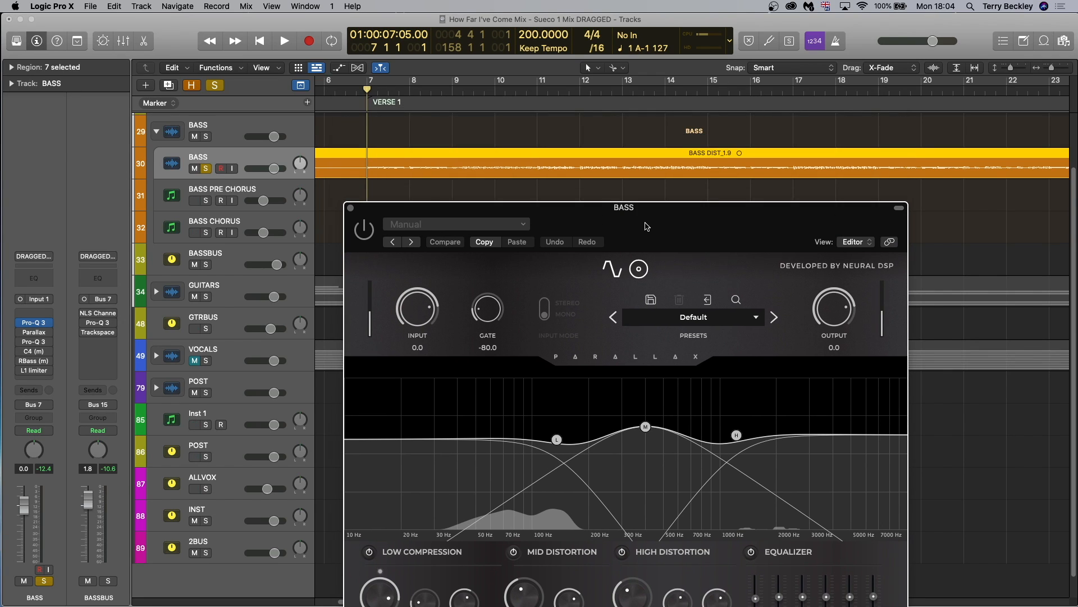
{"action": "key", "text": "space"}
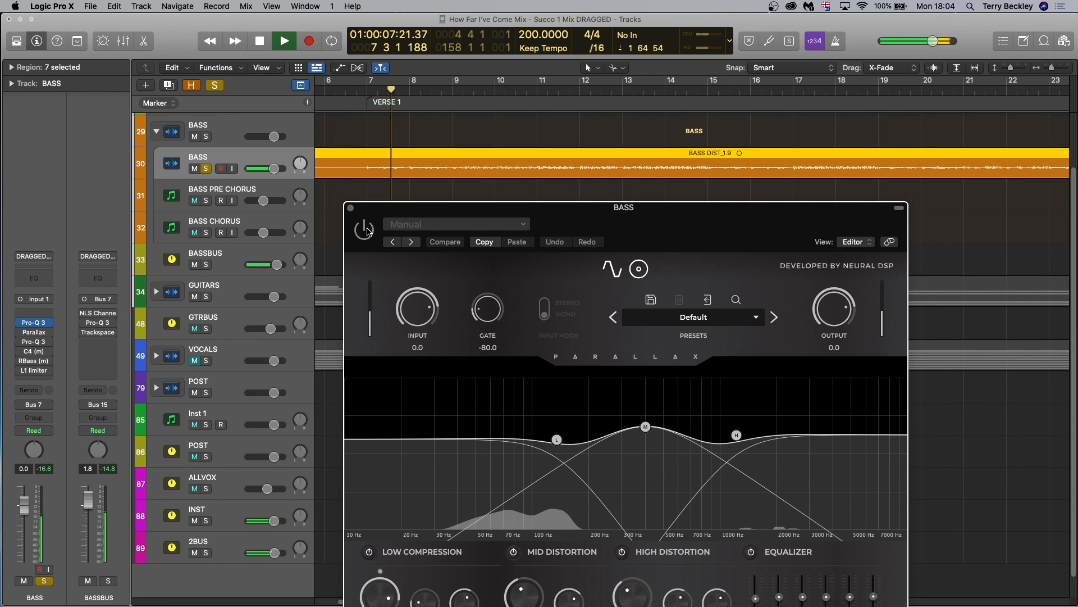
{"action": "left_click_drag", "start_coordinate": [641, 227], "coordinate": [616, 147]}
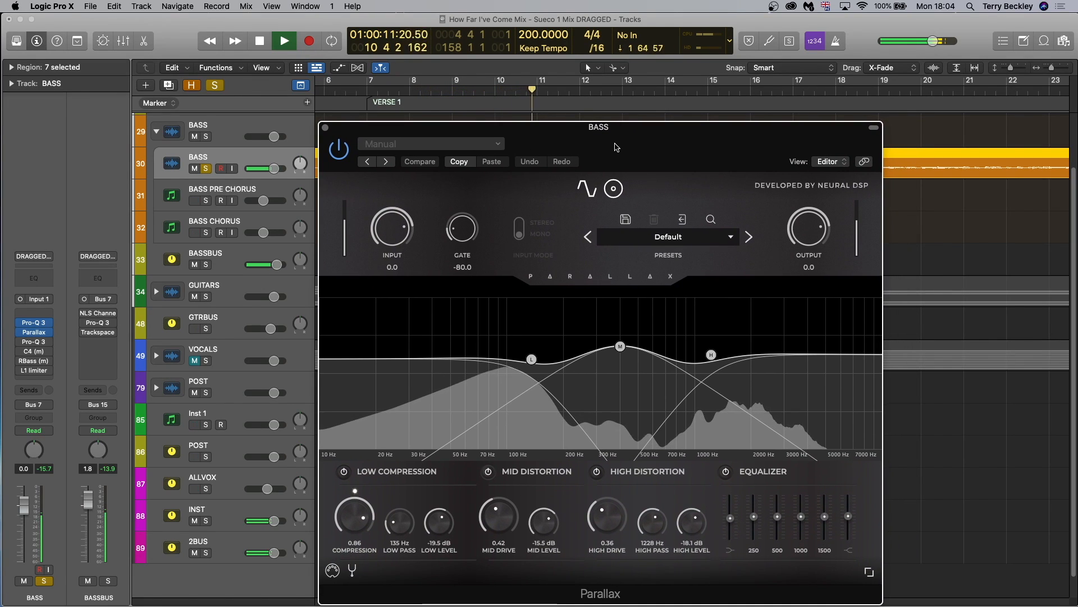
{"action": "key", "text": "space"}
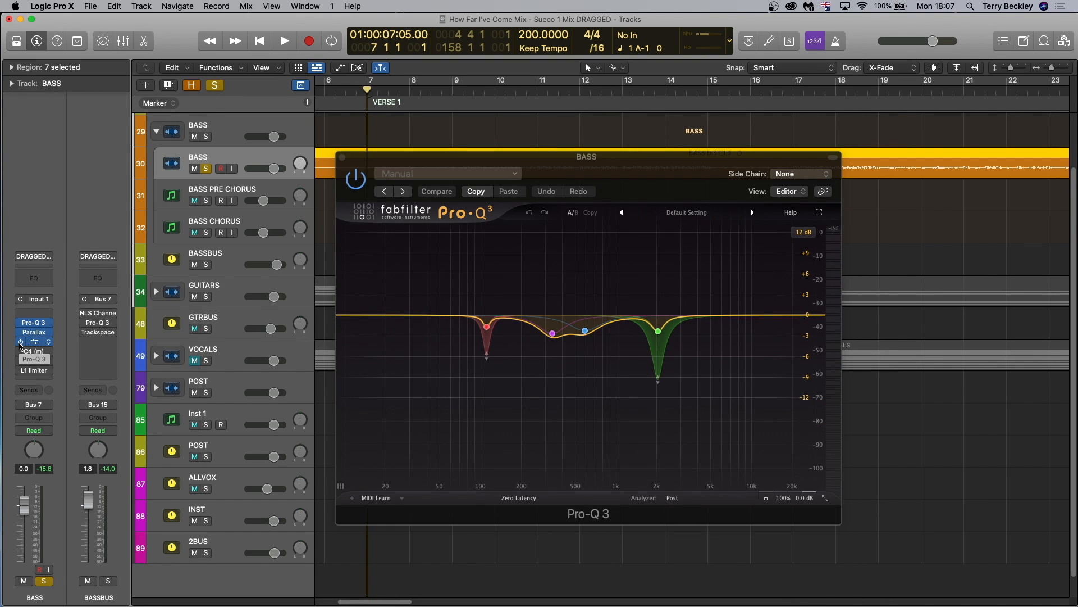
- Inspect the low band of the second Pro-Q 3 on BASS, close it, and open and enable the C4 (m) multiband processor
{"action": "left_click", "coordinate": [486, 327]}
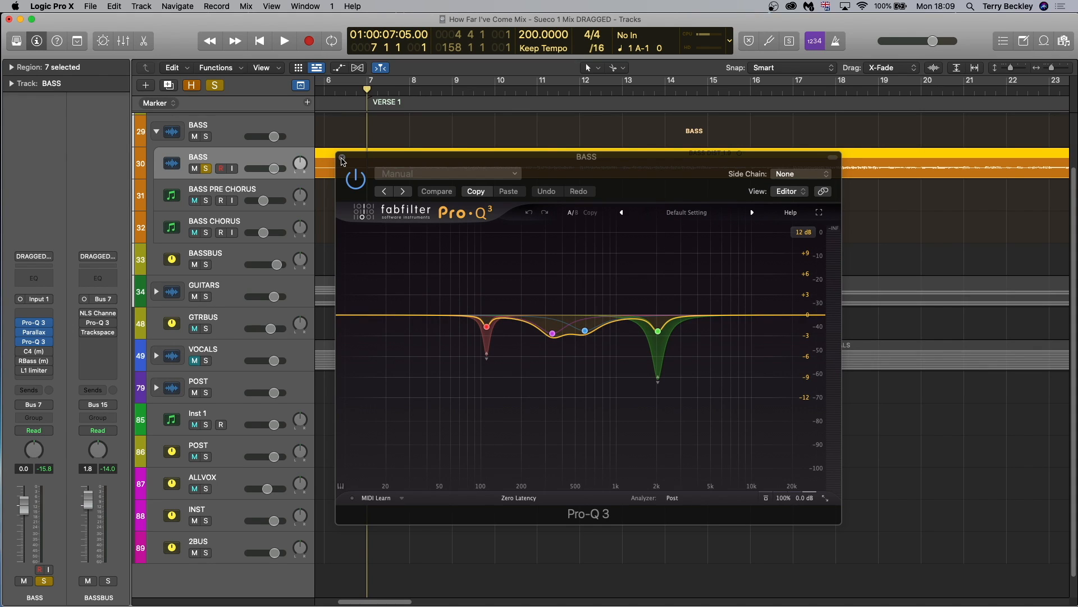
{"action": "left_click", "coordinate": [342, 159]}
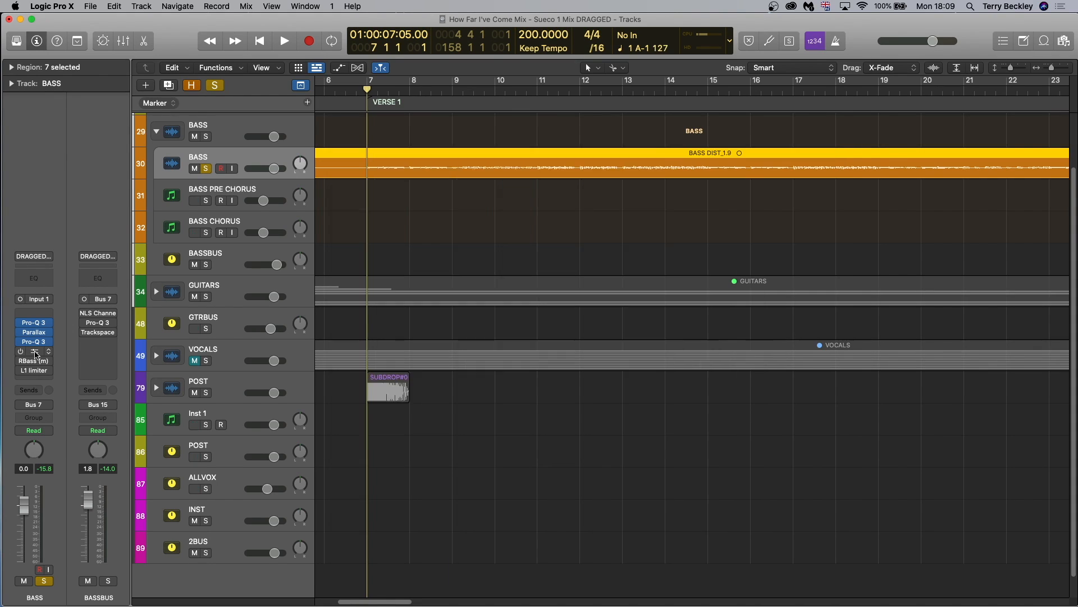
{"action": "left_click", "coordinate": [26, 352]}
{"action": "left_click", "coordinate": [21, 353]}
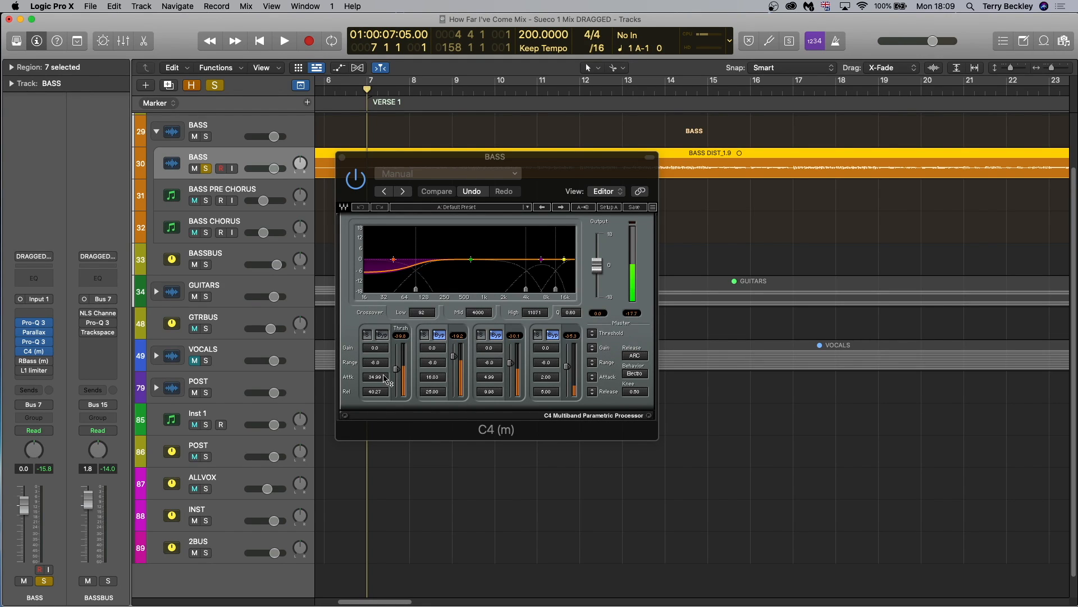
- Open and enable RBass (m) on the BASS channel, audition it from verse 1, and close its window
{"action": "left_click", "coordinate": [34, 362]}
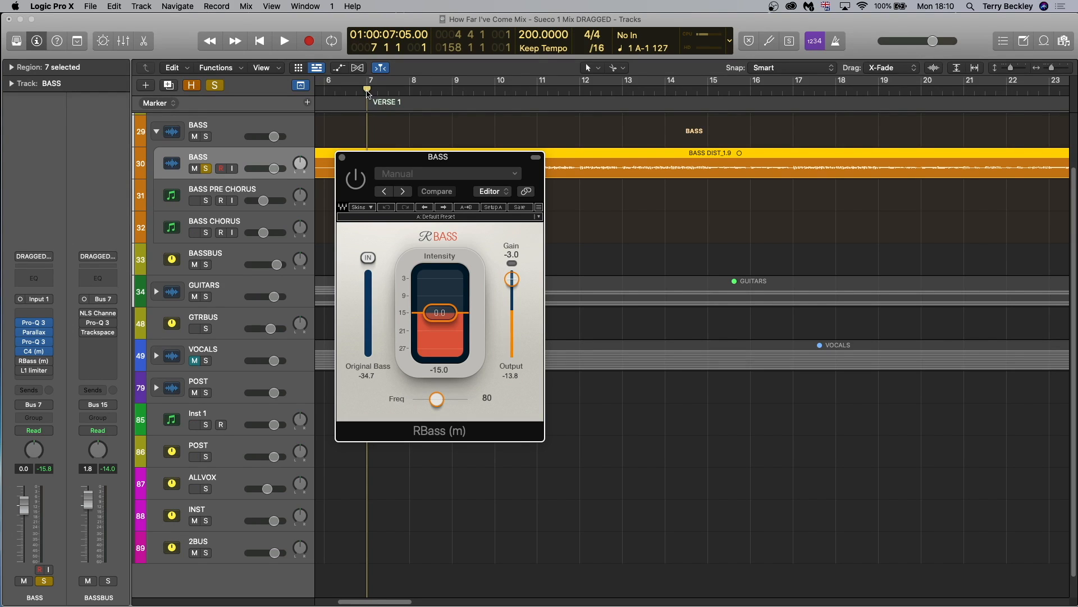
{"action": "scroll", "coordinate": [362, 132], "scroll_direction": "left", "scroll_amount": 5}
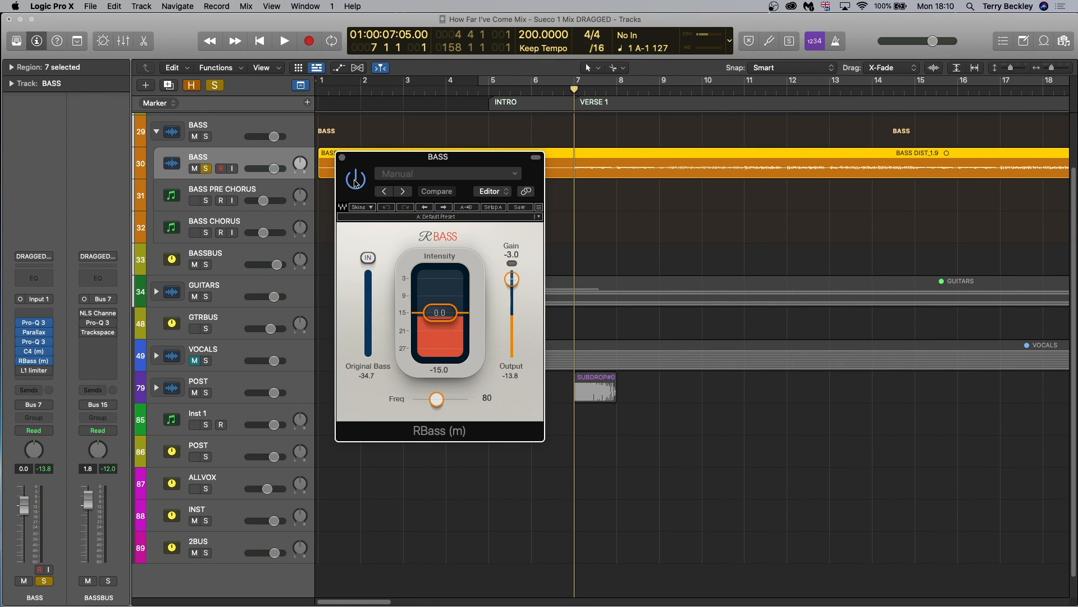
{"action": "key", "text": "space"}
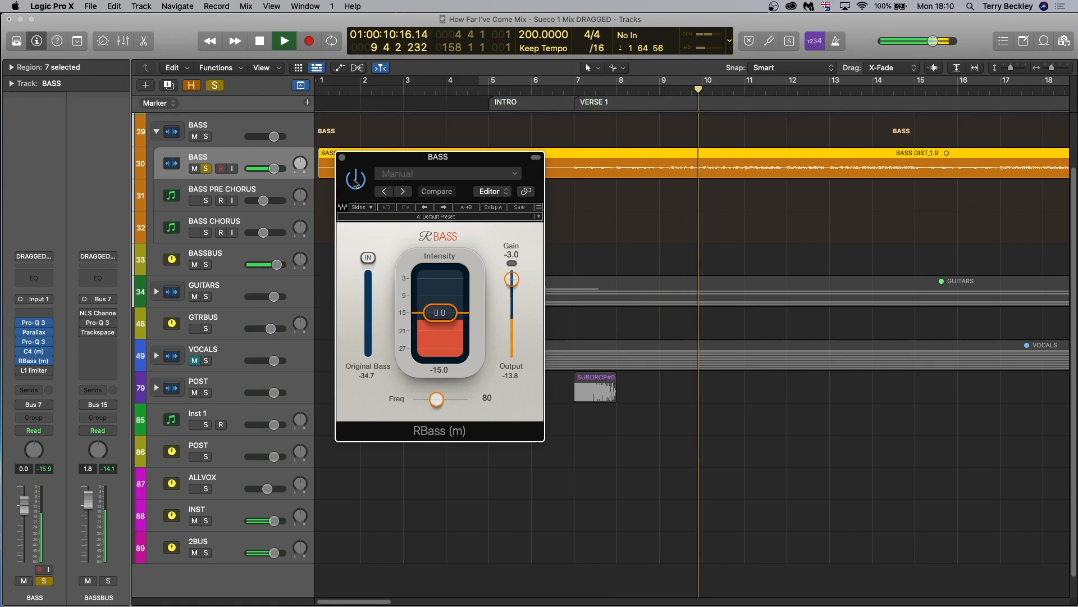
{"action": "key", "text": "space"}
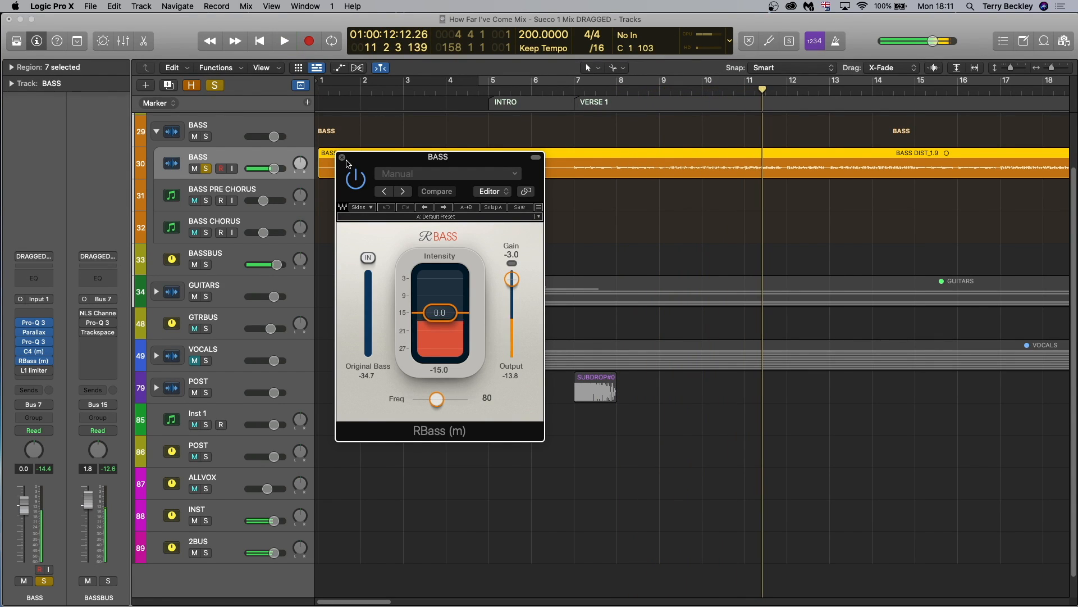
{"action": "left_click", "coordinate": [342, 157]}
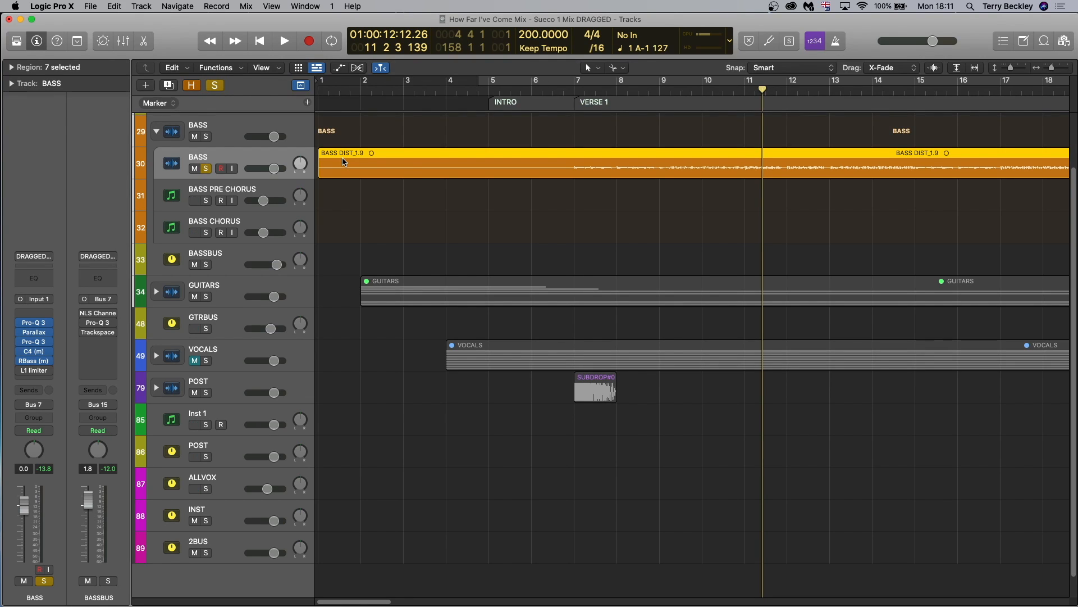
- Open the L1 limiter (m) on the BASS channel, enable it, and close its window
{"action": "left_click", "coordinate": [35, 370]}
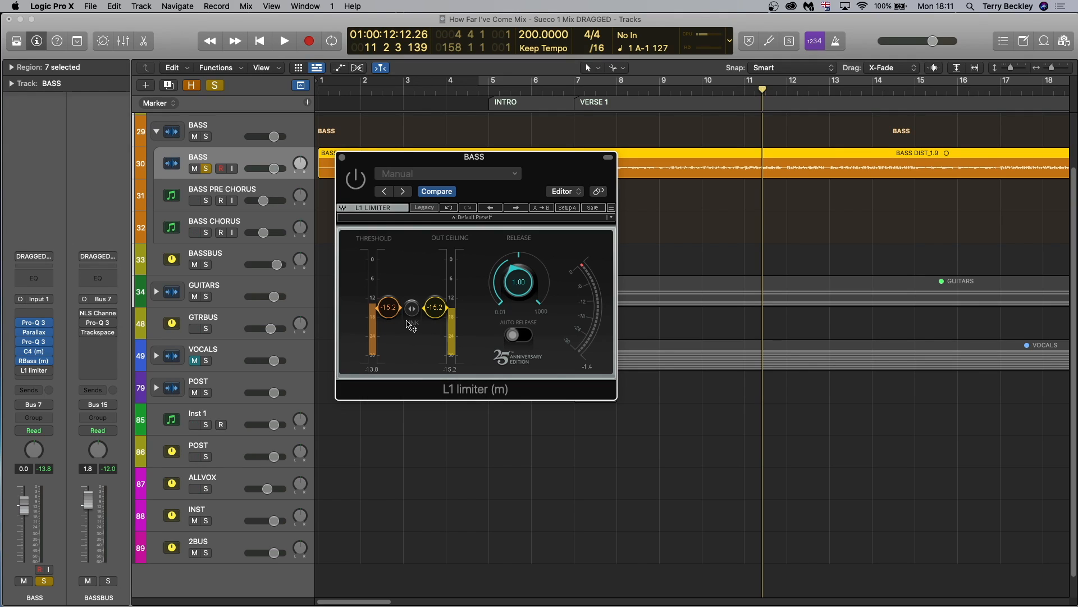
{"action": "left_click", "coordinate": [363, 186]}
{"action": "left_click", "coordinate": [342, 157]}
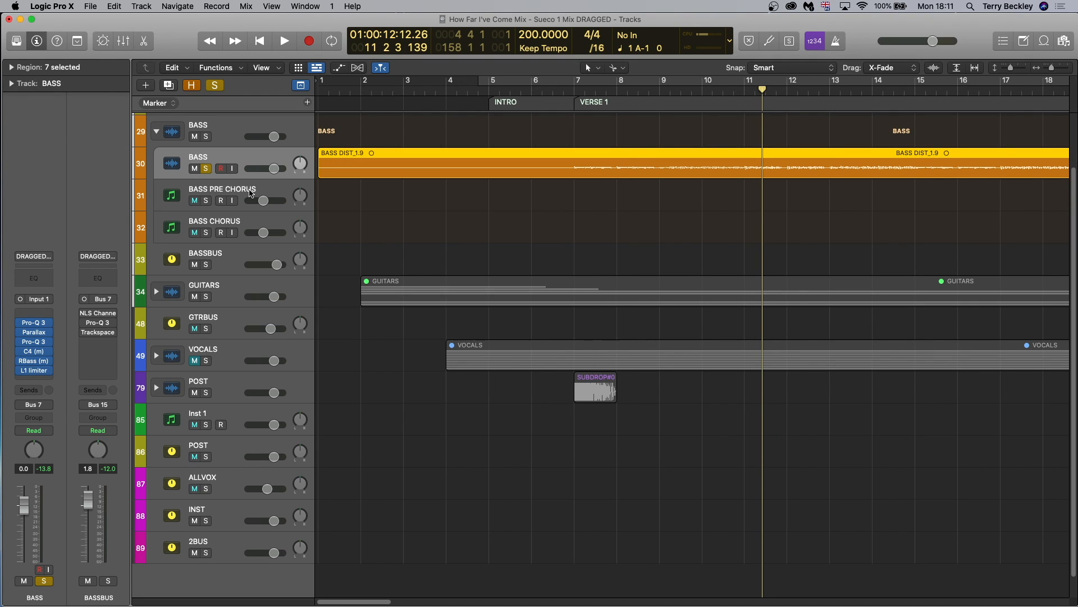
- Select the BASS CHORUS track, clear all solos, and place the playhead at the CHORUS 1 marker at bar 73
{"action": "left_click", "coordinate": [250, 193]}
{"action": "left_click", "coordinate": [247, 223]}
{"action": "scroll", "coordinate": [400, 207], "scroll_direction": "right", "scroll_amount": 5}
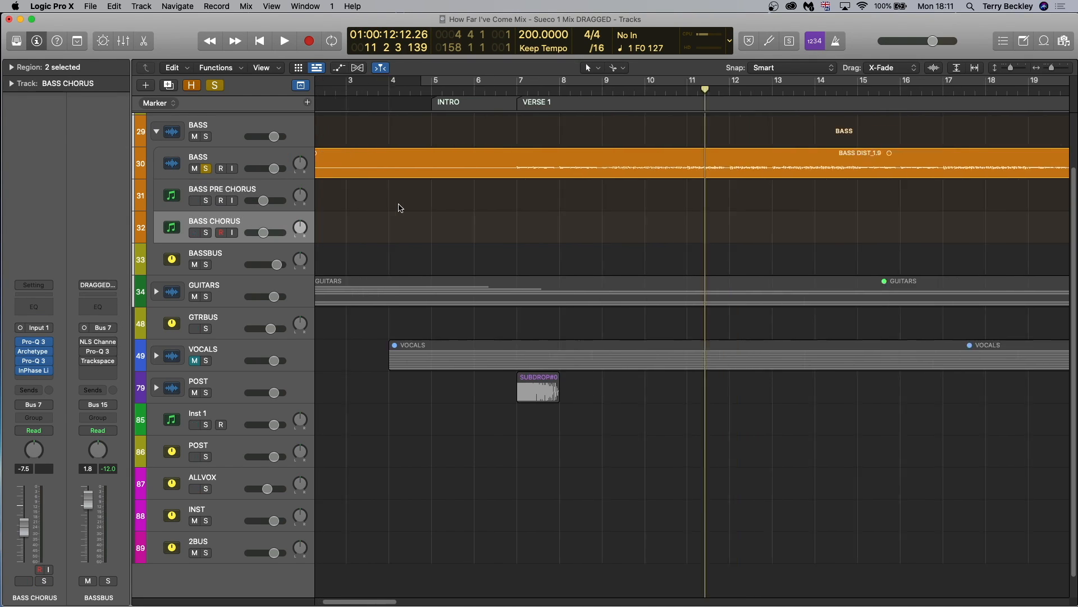
{"action": "scroll", "coordinate": [399, 206], "scroll_direction": "right", "scroll_amount": 15}
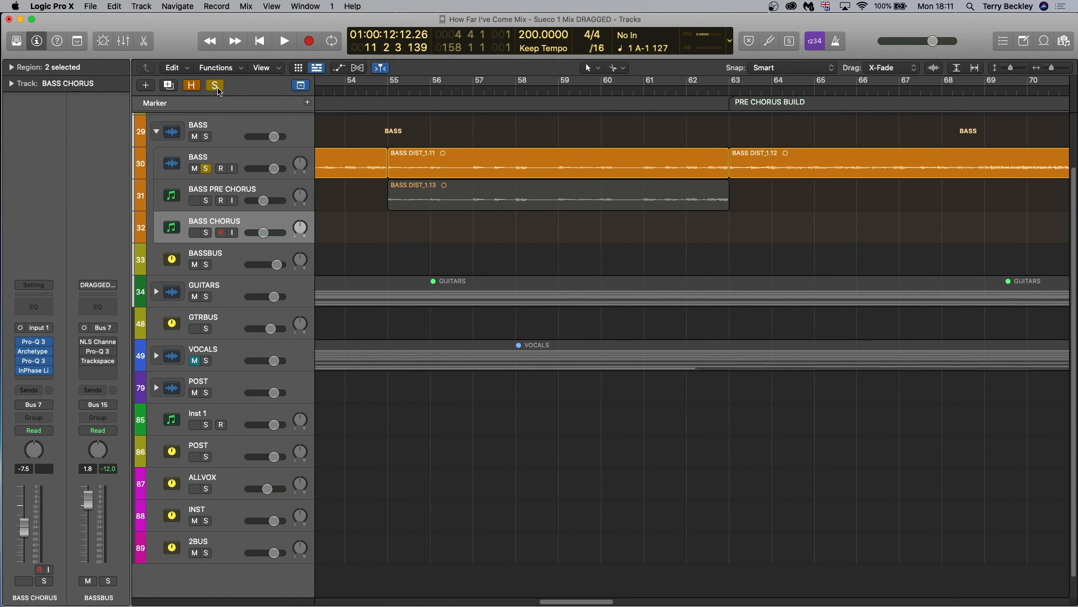
{"action": "left_click", "coordinate": [214, 85]}
{"action": "scroll", "coordinate": [348, 187], "scroll_direction": "right", "scroll_amount": 5}
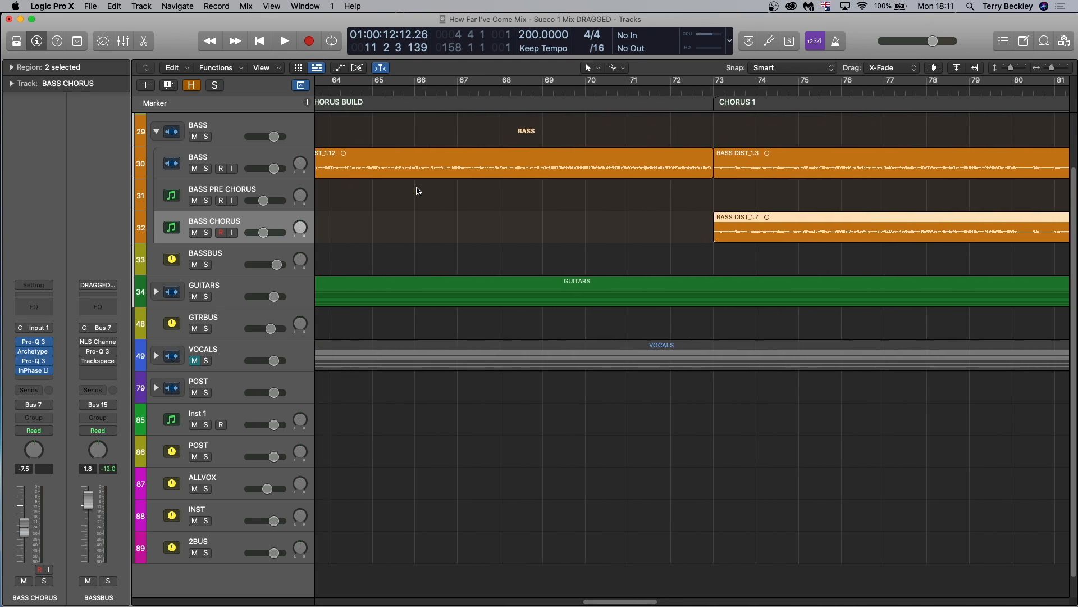
{"action": "left_click", "coordinate": [443, 90]}
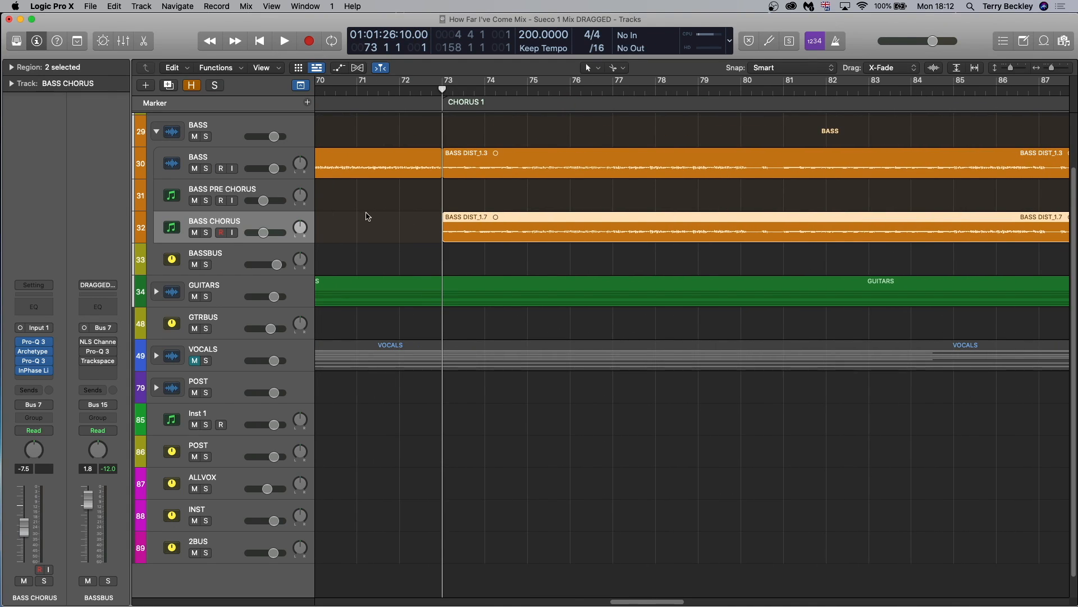
- Open the Archetype amp plug-in on BASS CHORUS and audition the track soloed from CHORUS 1
{"action": "mouse_move", "coordinate": [35, 354]}
{"action": "left_click", "coordinate": [35, 353]}
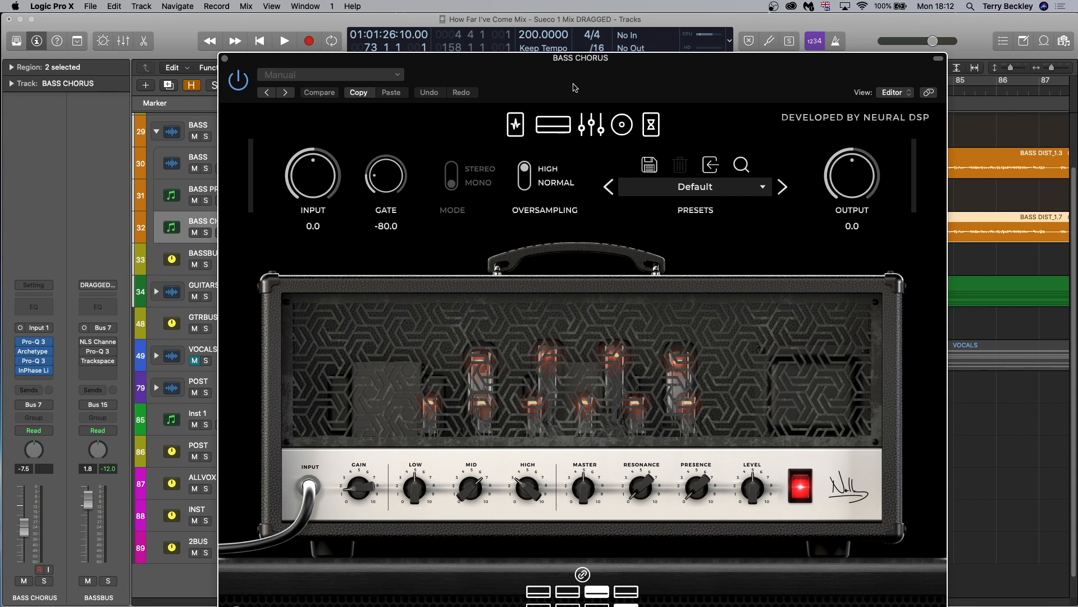
{"action": "left_click_drag", "start_coordinate": [574, 87], "coordinate": [704, 161]}
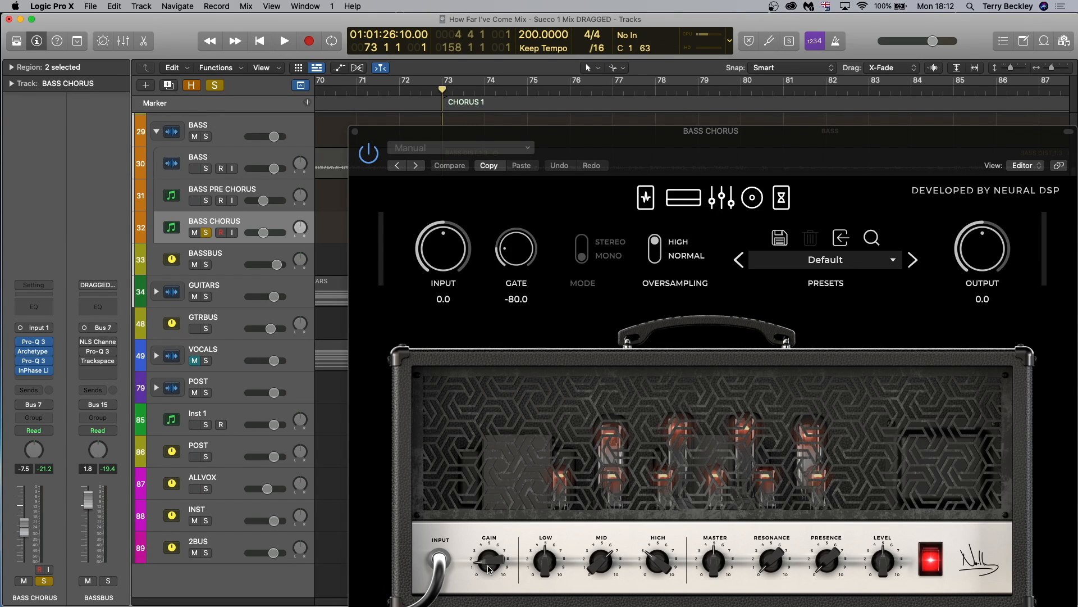
{"action": "key", "text": "space"}
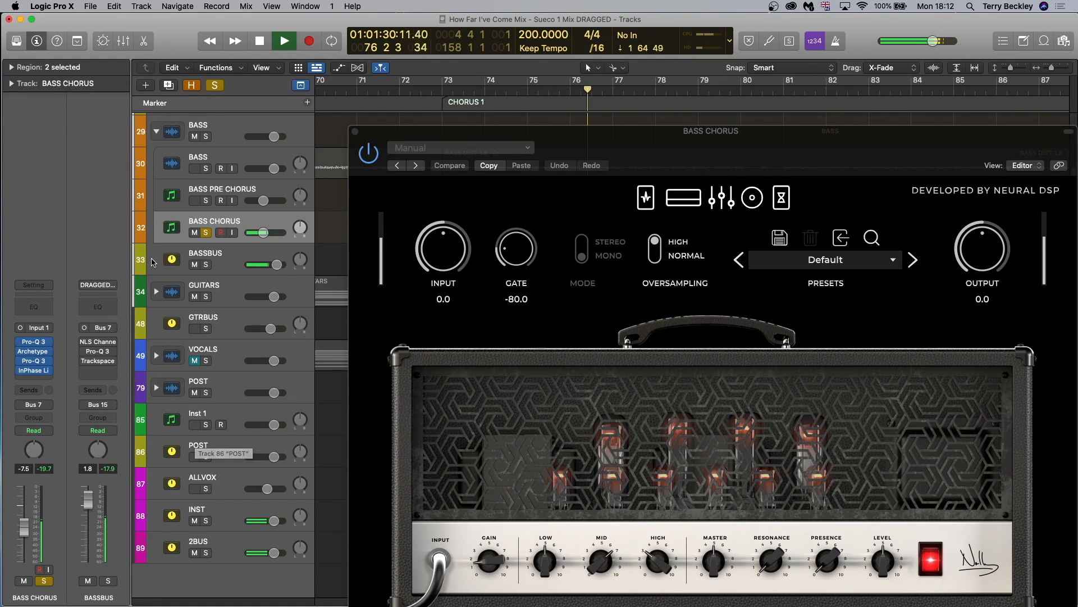
{"action": "key", "text": "space"}
- Solo BASS together with BASS CHORUS and play from CHORUS 1, switching the BASS CHORUS solo off and on to compare
{"action": "left_click", "coordinate": [206, 169]}
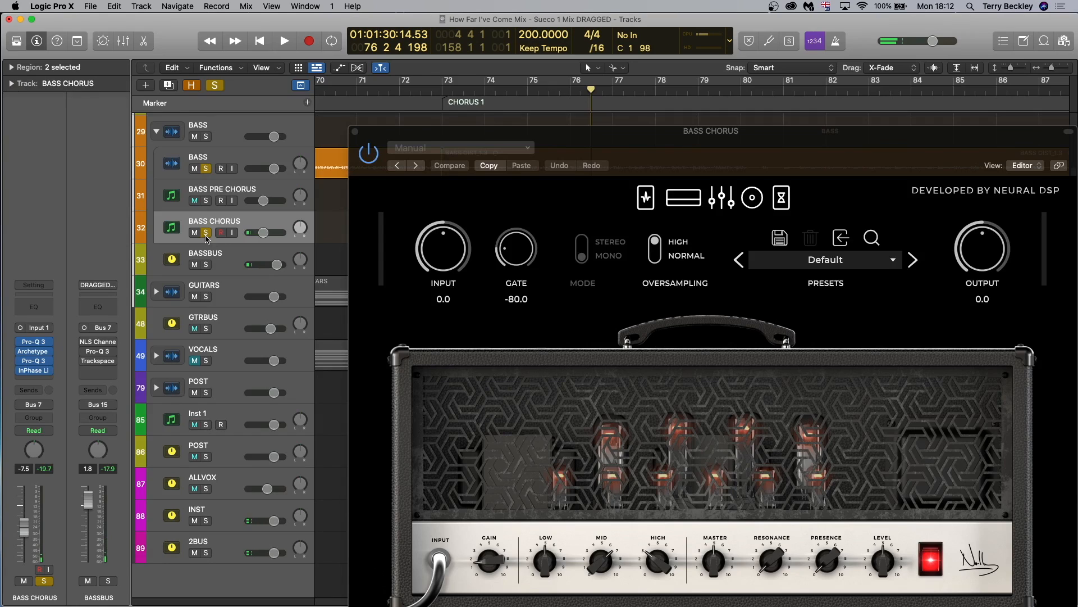
{"action": "left_click", "coordinate": [442, 89]}
{"action": "key", "text": "space"}
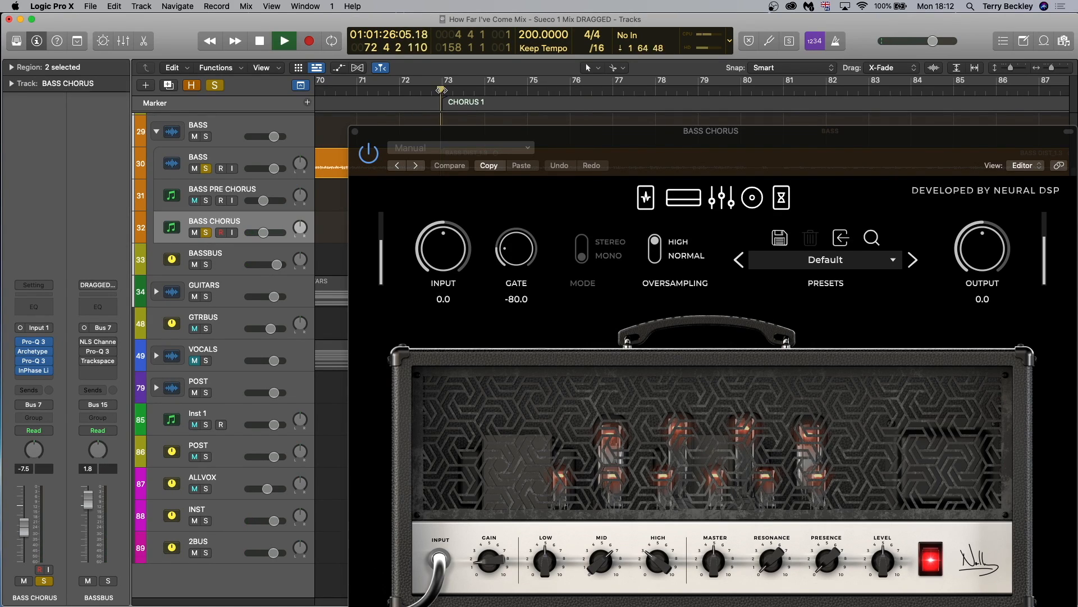
{"action": "left_click", "coordinate": [206, 233]}
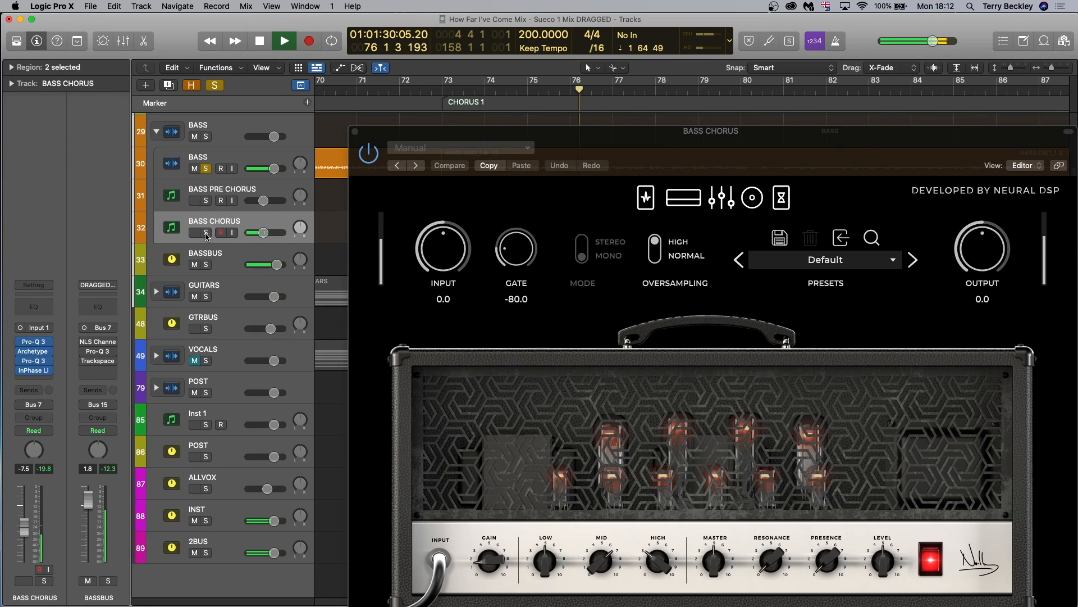
{"action": "left_click", "coordinate": [207, 234]}
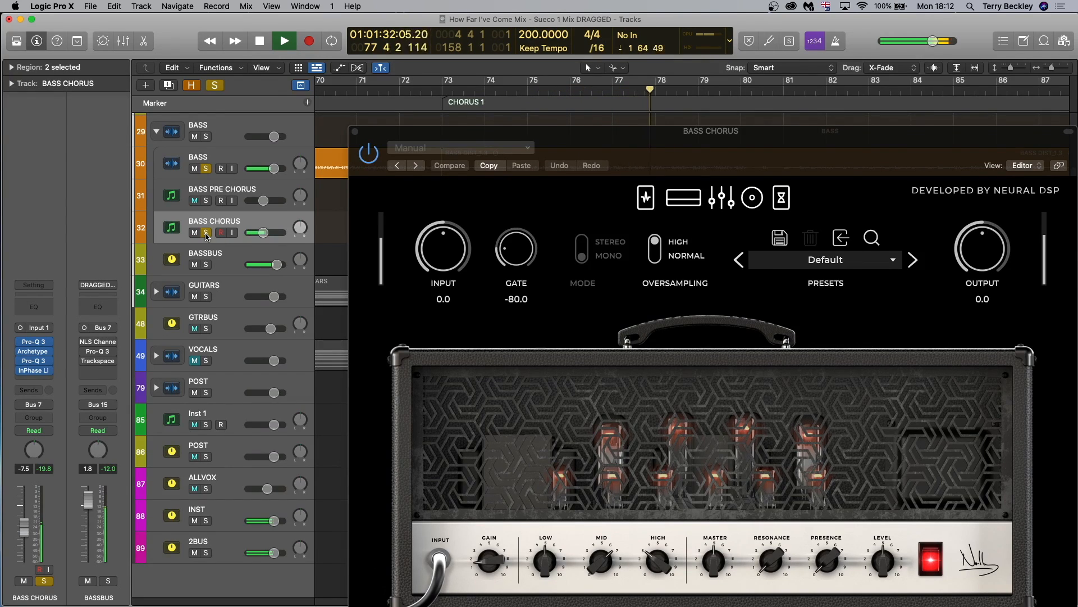
{"action": "key", "text": "space"}
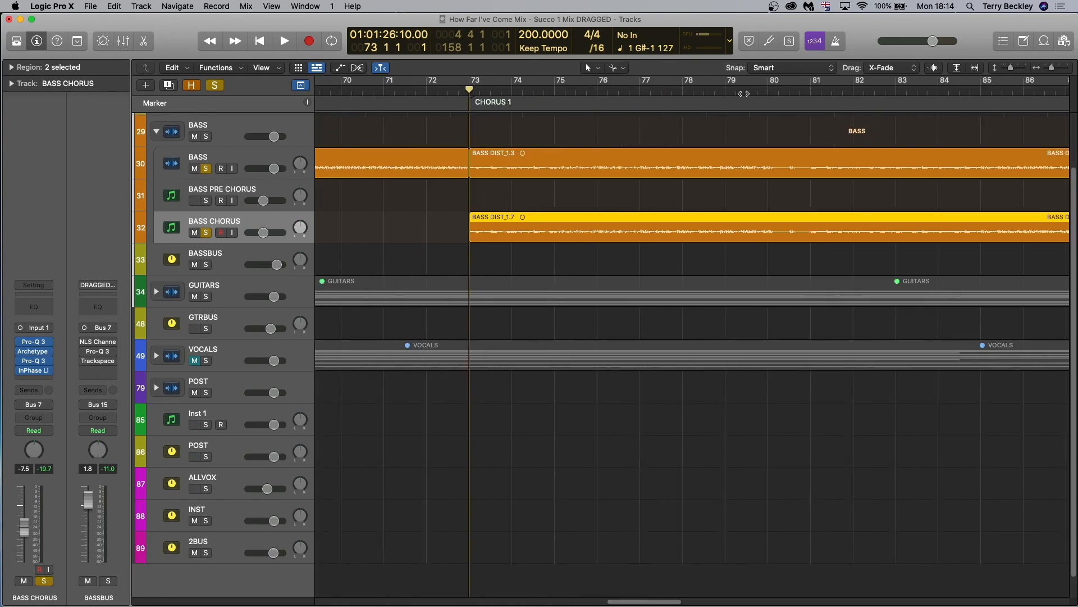
- Open InPhase Live on the BASS CHORUS track, move its window clear of the tracks, and examine its delay and side-chain alignment settings
{"action": "mouse_move", "coordinate": [34, 376]}
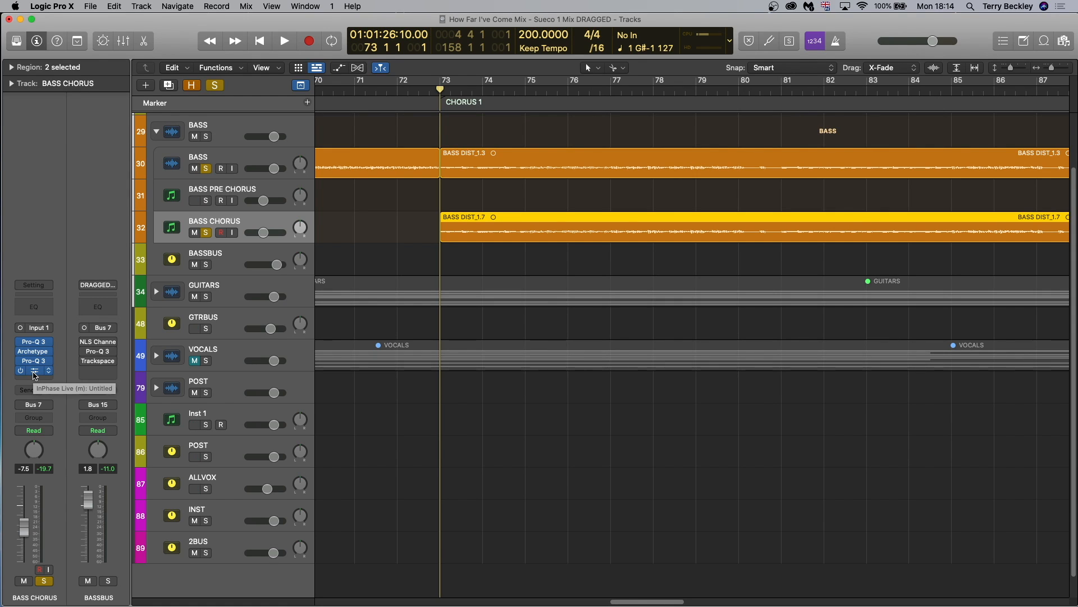
{"action": "left_click", "coordinate": [34, 371]}
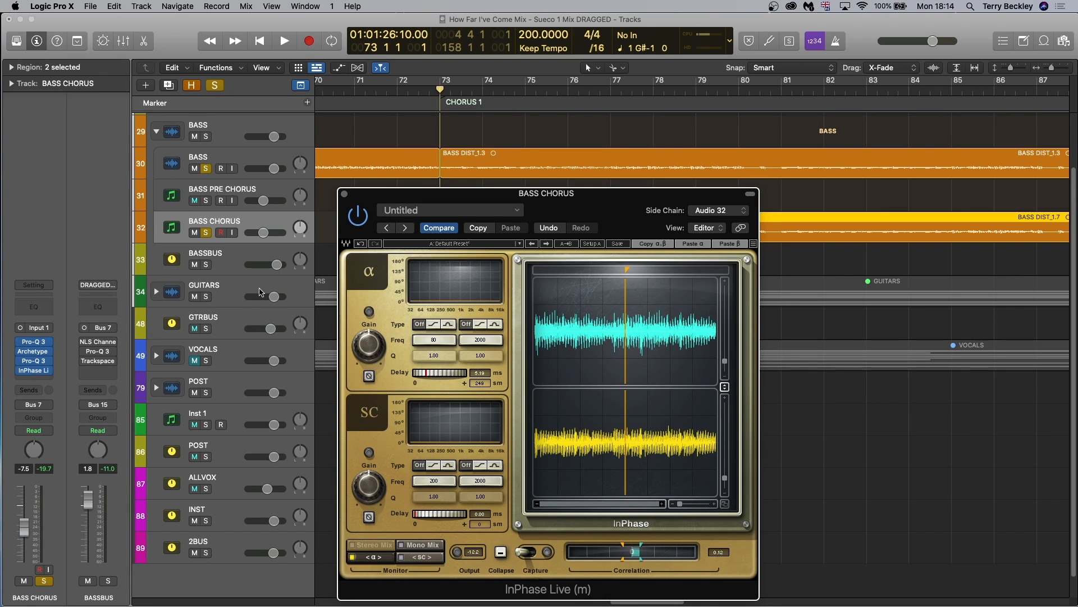
{"action": "left_click_drag", "start_coordinate": [618, 194], "coordinate": [732, 177]}
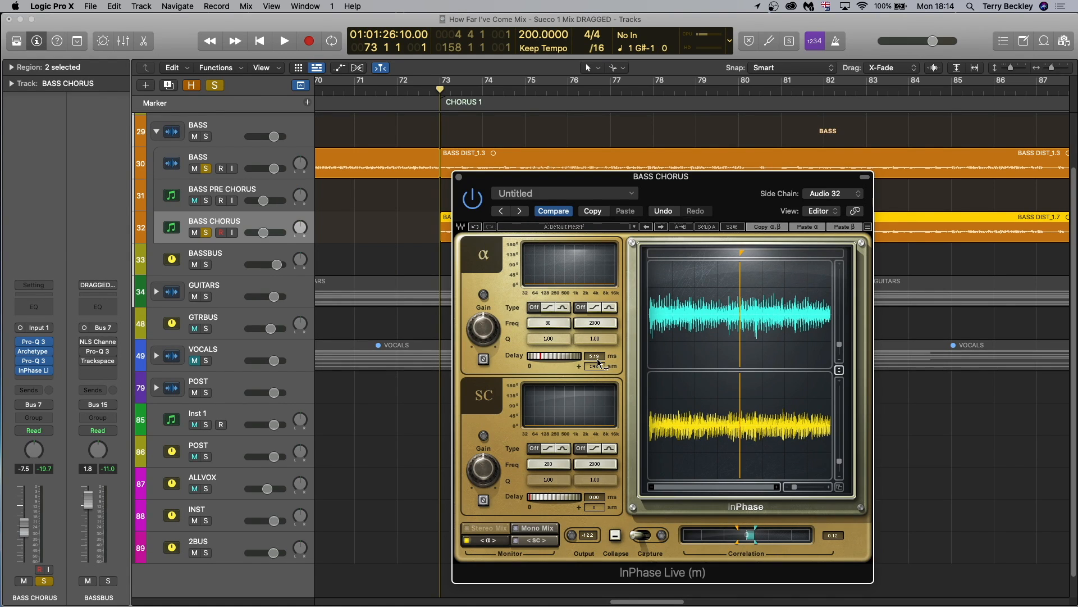
{"action": "left_click_drag", "start_coordinate": [565, 182], "coordinate": [566, 193]}
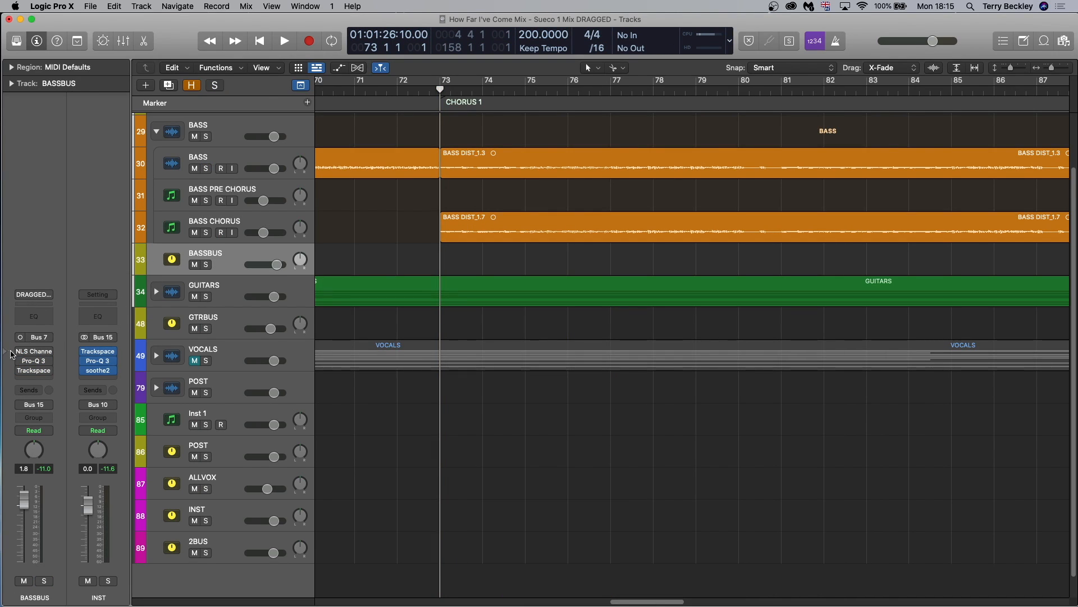
- Enable the NLS Channel, Pro-Q 3 and Trackspacer plug-ins on BASSBUS, review the Pro-Q 3 EQ curve, and close its window
{"action": "left_click", "coordinate": [34, 354]}
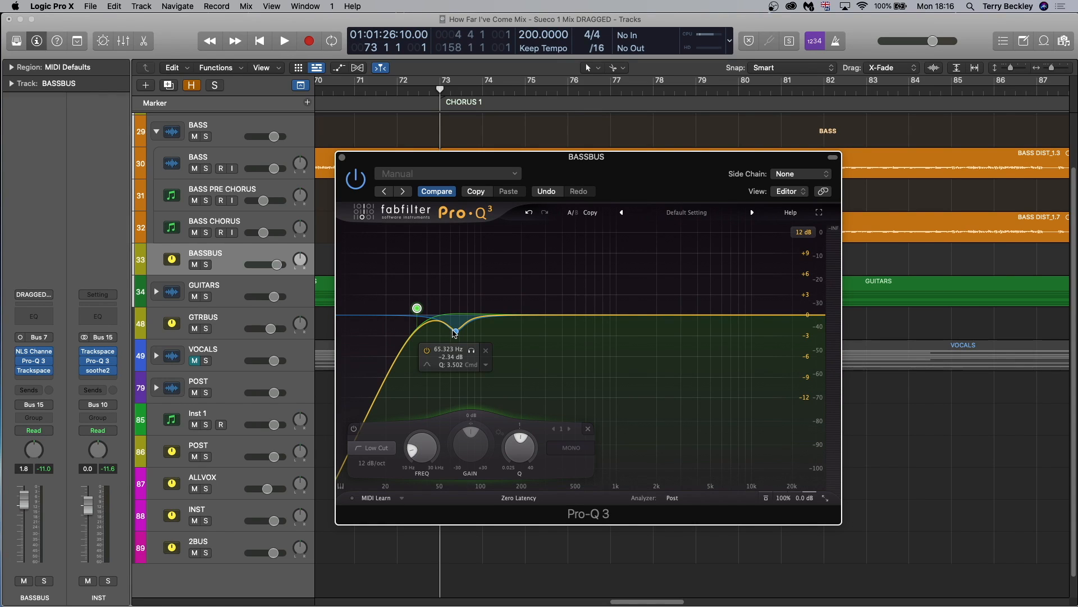
{"action": "left_click", "coordinate": [342, 160]}
- Open Trackspacer on BASSBUS, check which source feeds its side chain, and close the plug-in window
{"action": "mouse_move", "coordinate": [34, 375]}
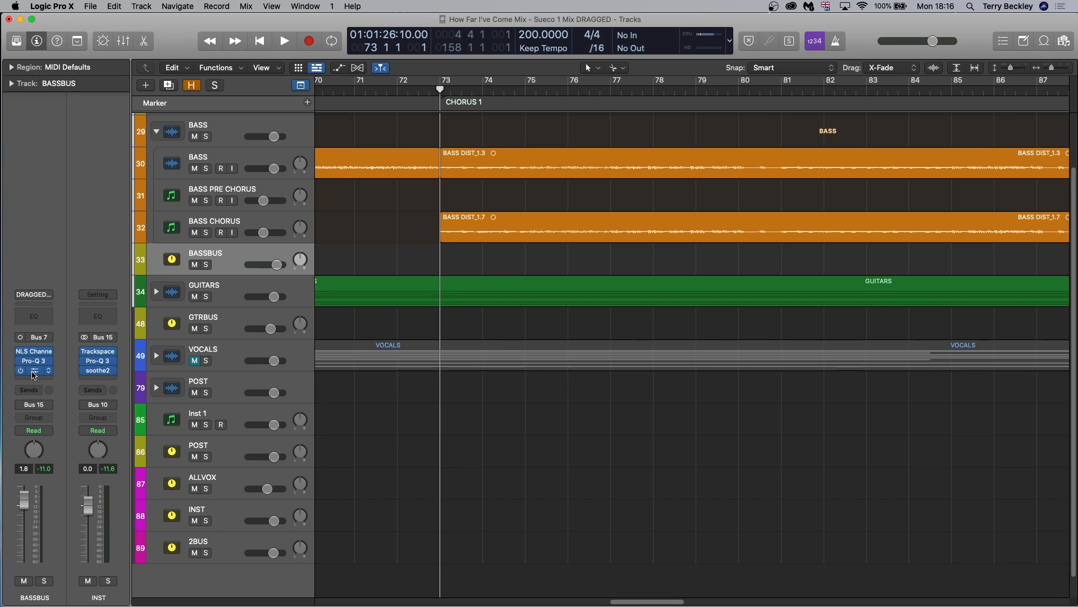
{"action": "left_click", "coordinate": [34, 373]}
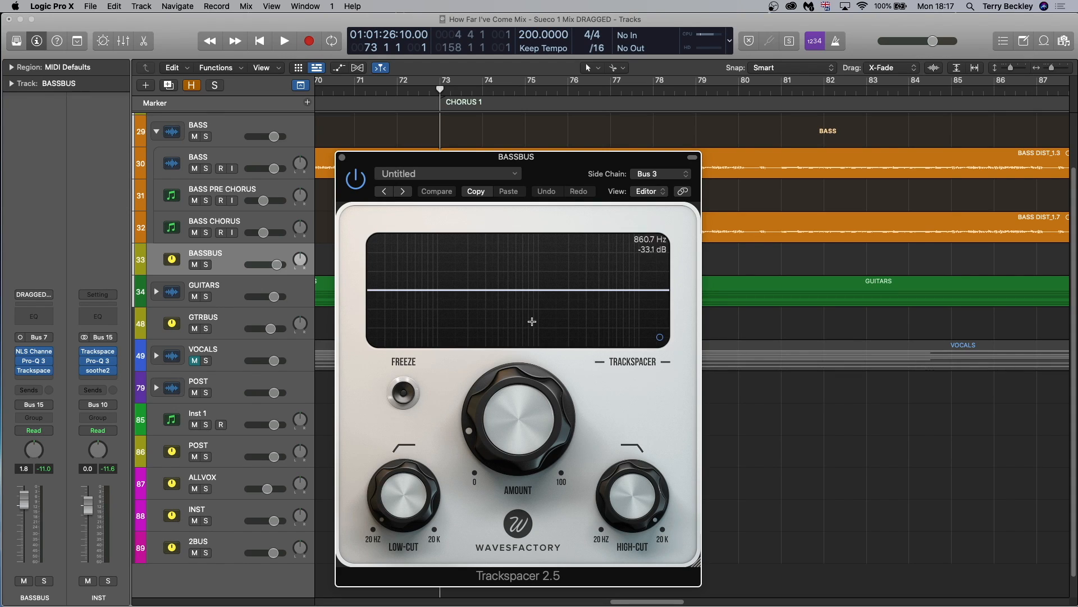
{"action": "left_click", "coordinate": [684, 174]}
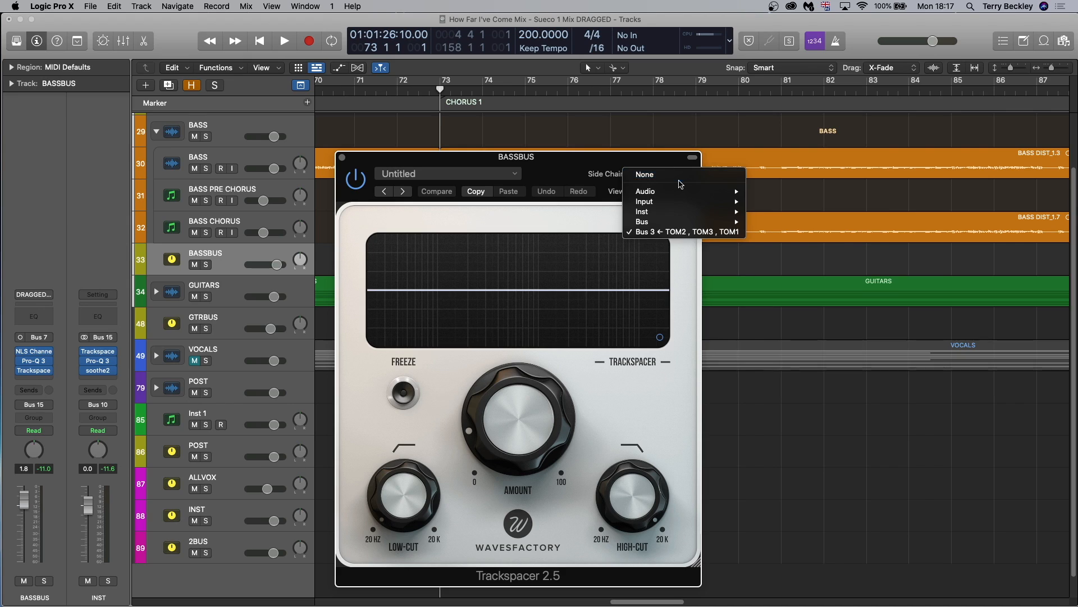
{"action": "left_click", "coordinate": [606, 162]}
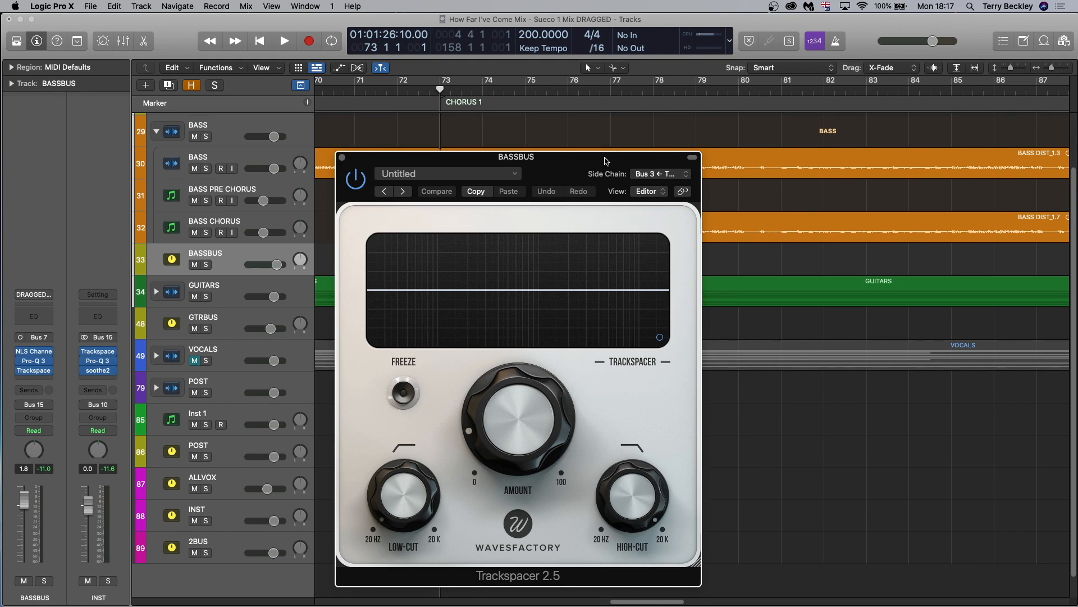
{"action": "left_click", "coordinate": [342, 158]}
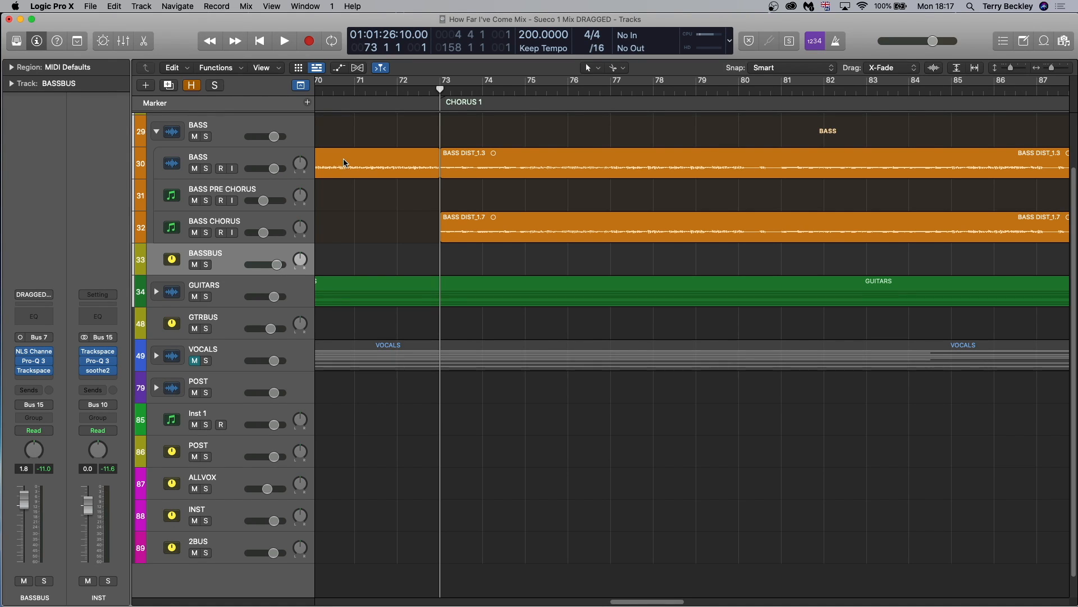
{"action": "scroll", "coordinate": [379, 243], "scroll_direction": "up", "scroll_amount": 3}
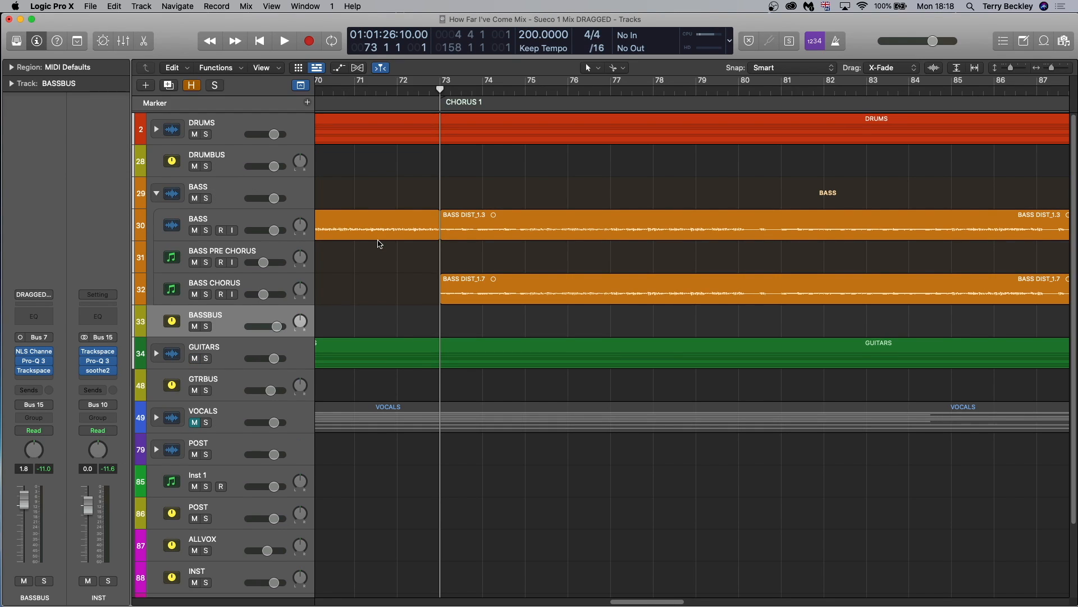